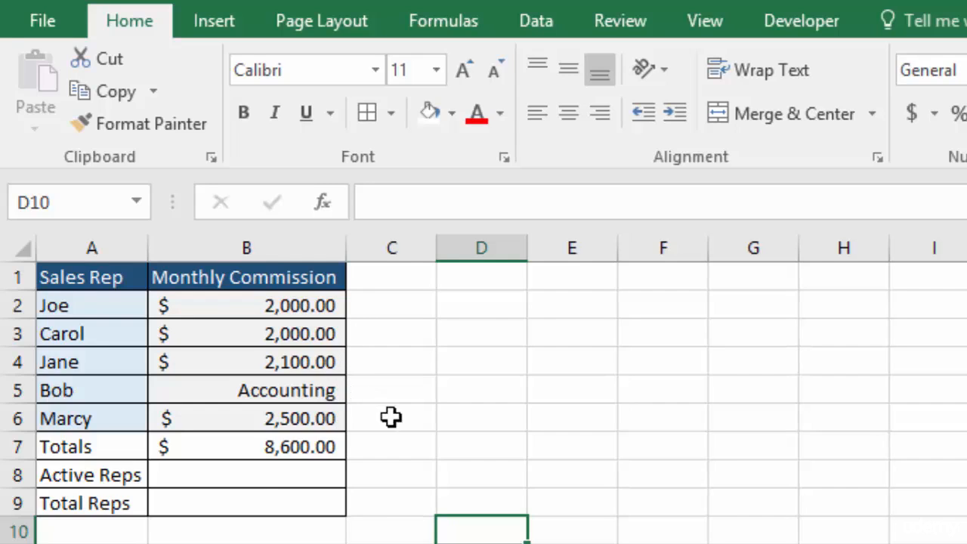
# - Enter a COUNT function in cell B8 for Active Reps over the absolute range $B$2:$B$6
pyautogui.click(262, 476)
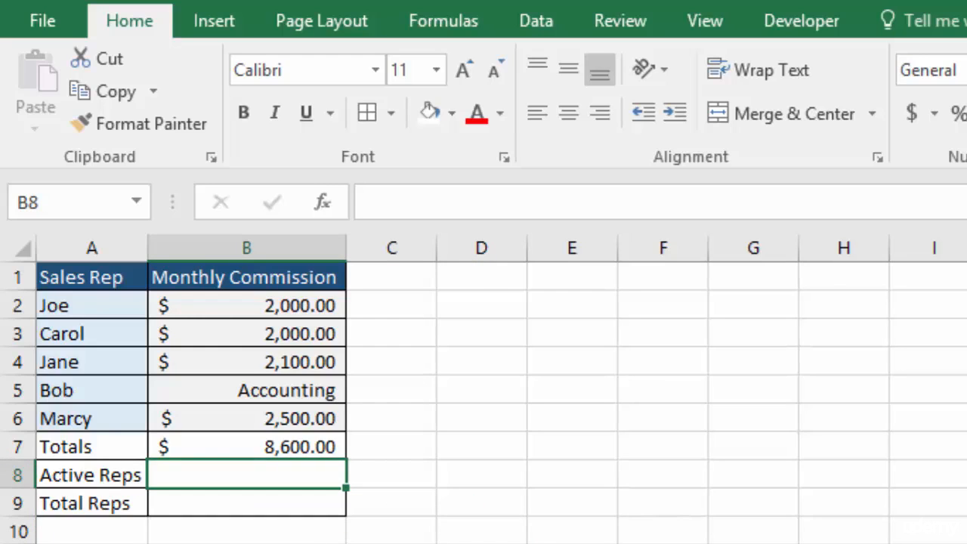
pyautogui.doubleClick(192, 476)
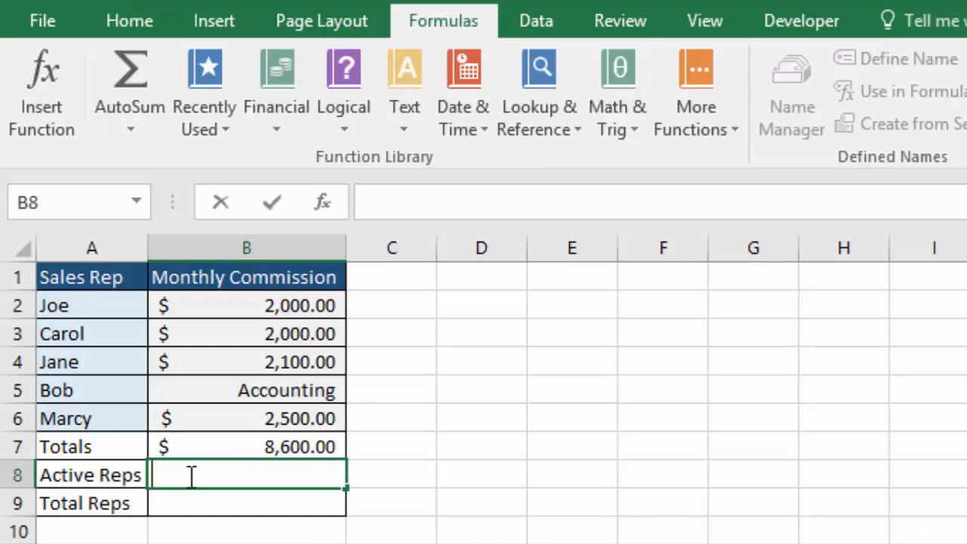
pyautogui.write('=')
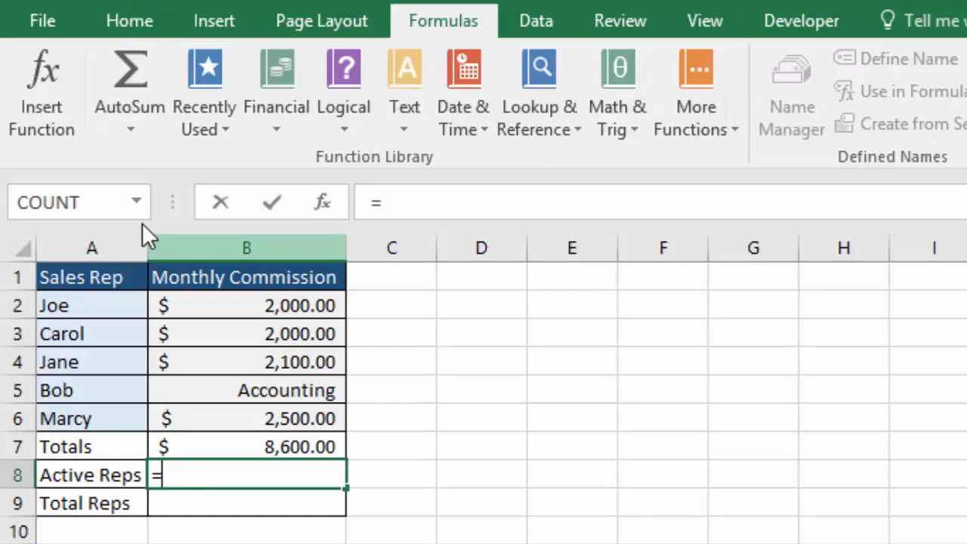
pyautogui.click(136, 201)
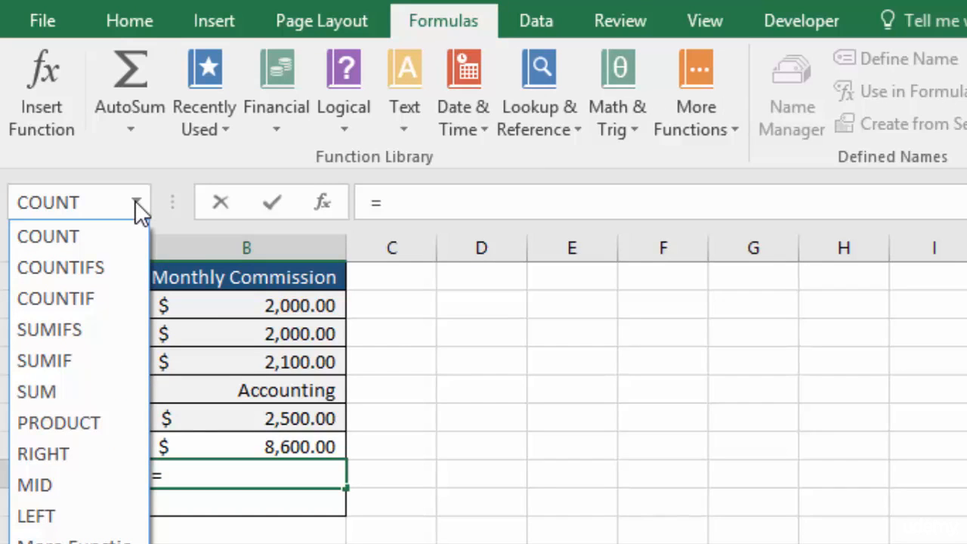
pyautogui.click(80, 236)
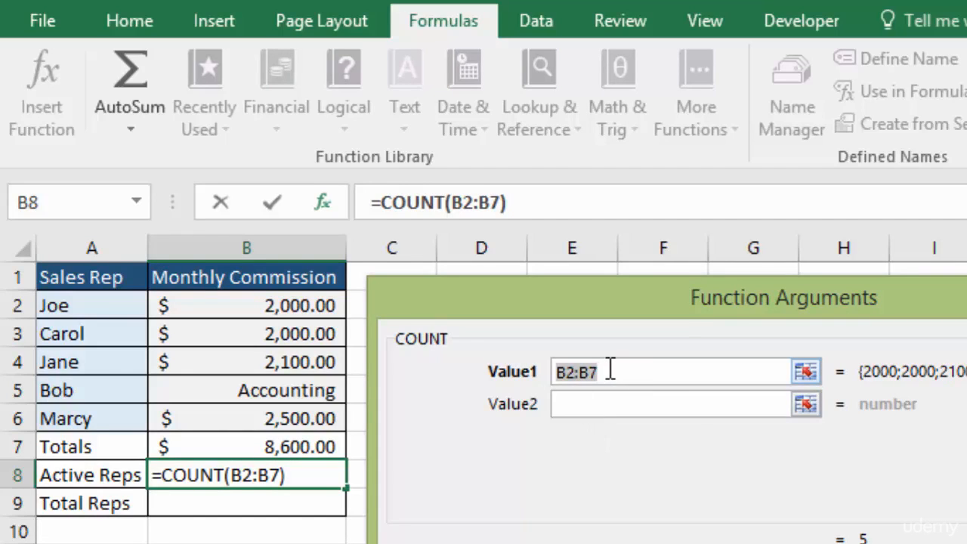
pyautogui.moveTo(302, 306); pyautogui.dragTo(302, 406)
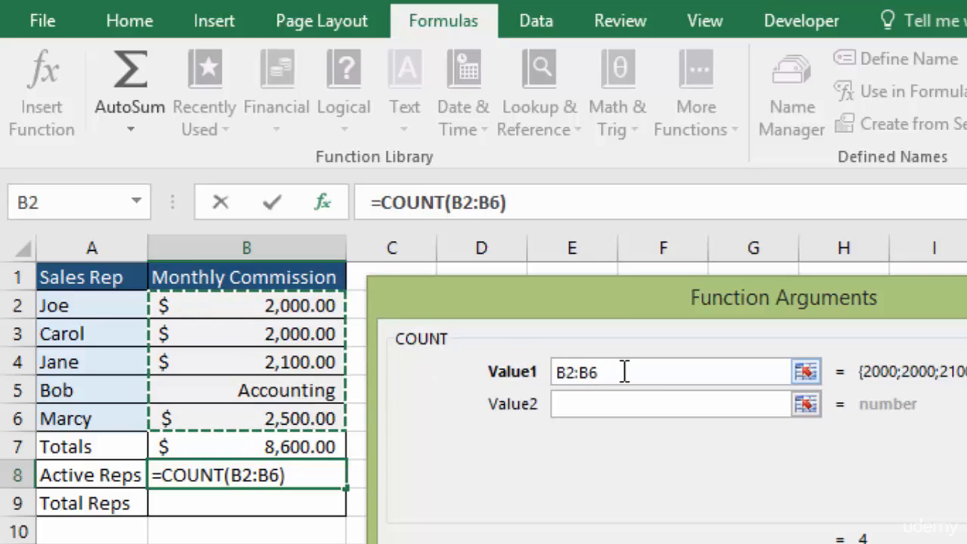
pyautogui.moveTo(630, 370); pyautogui.dragTo(553, 372)
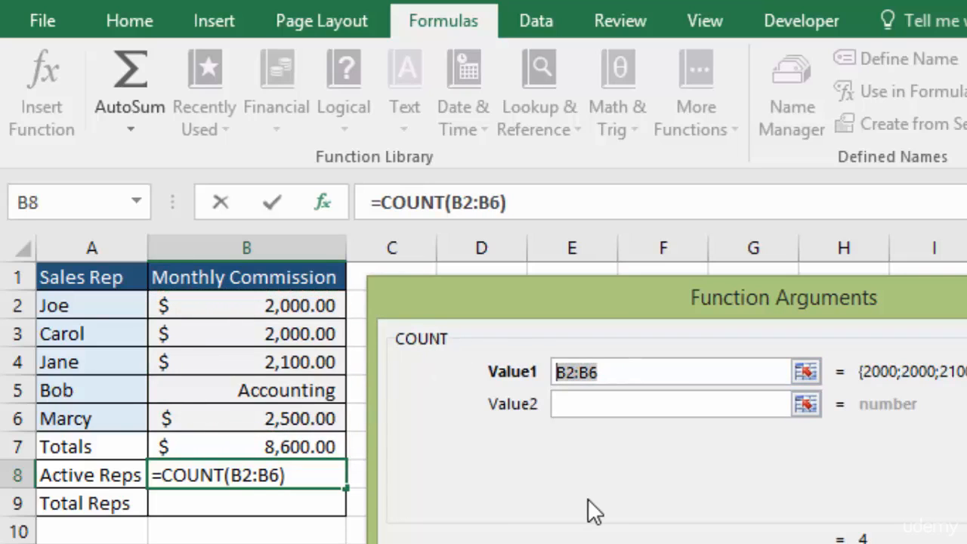
pyautogui.press('F4')
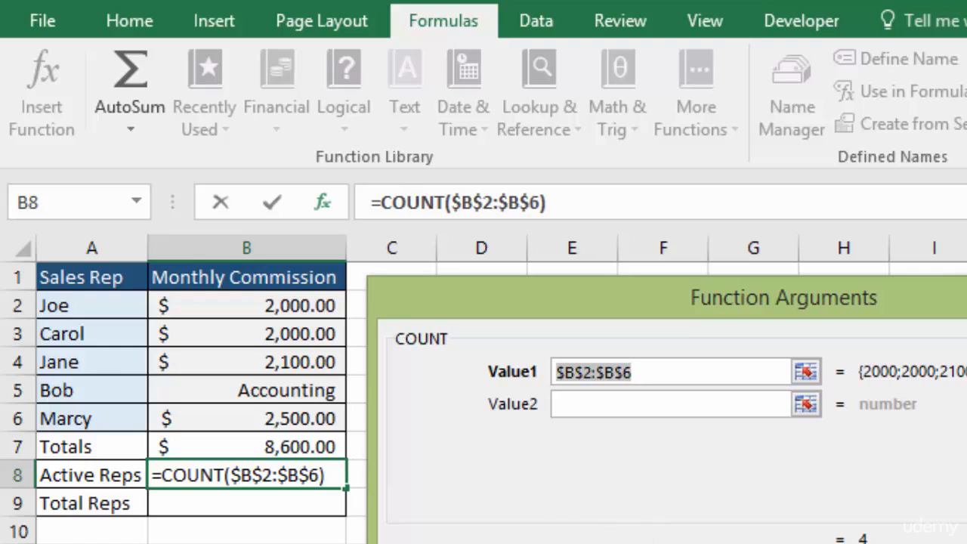
pyautogui.press('Return')
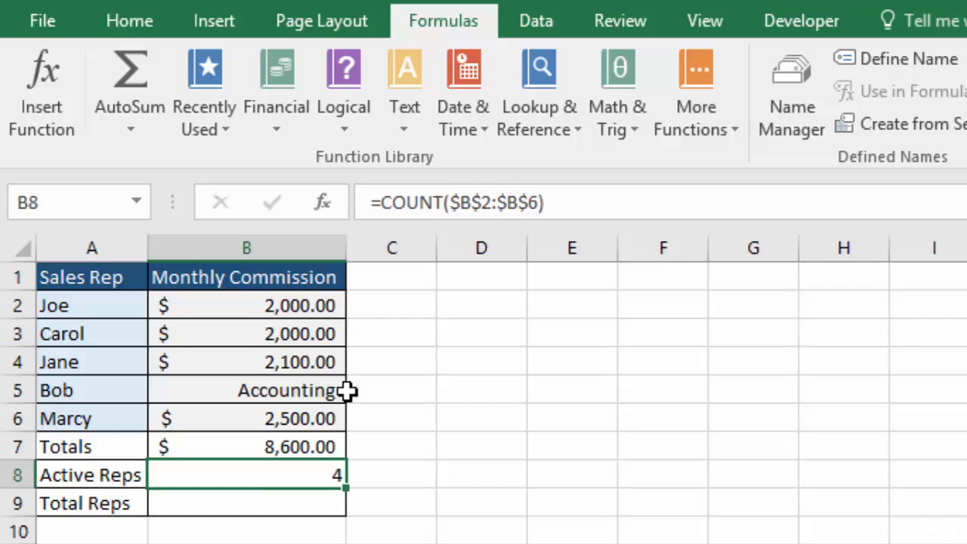
# - Copy the COUNT formula down to cell B9 for Total Reps and change its function to COUNTA
pyautogui.moveTo(343, 514); pyautogui.dragTo(343, 513)
pyautogui.doubleClick(274, 503)
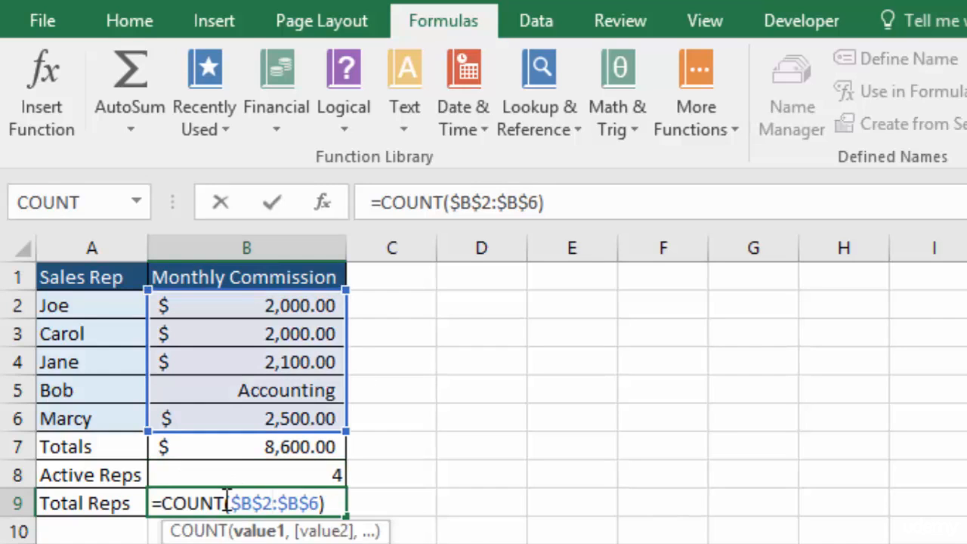
pyautogui.click(226, 504)
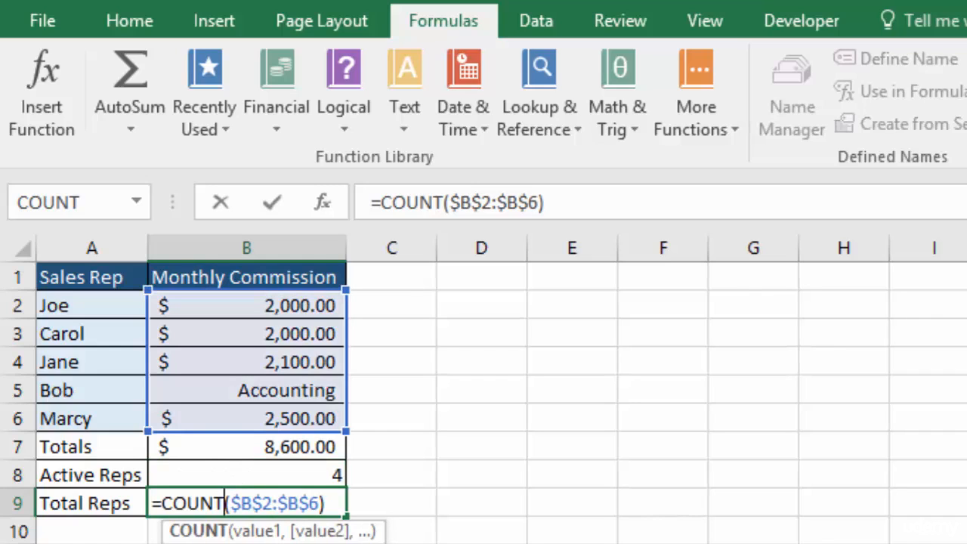
pyautogui.write('A')
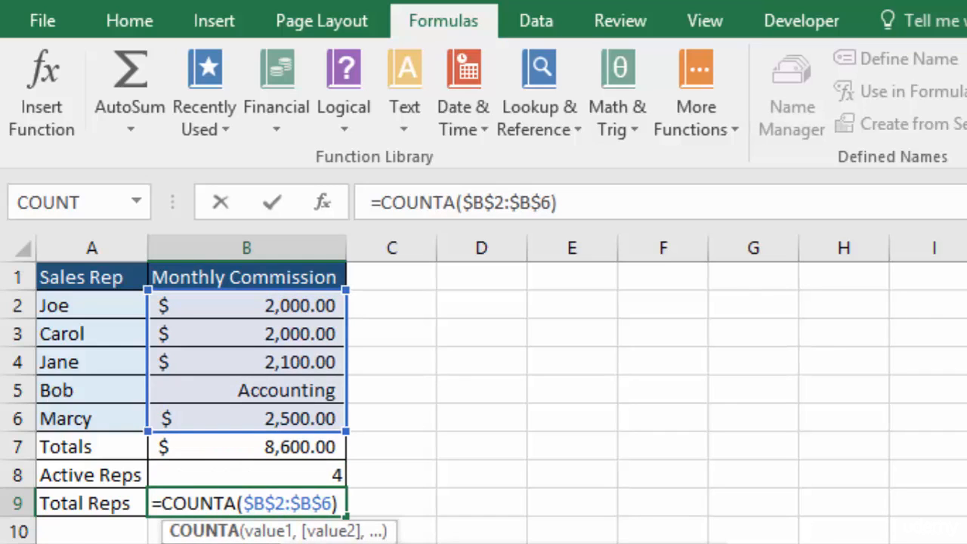
pyautogui.press('Return')
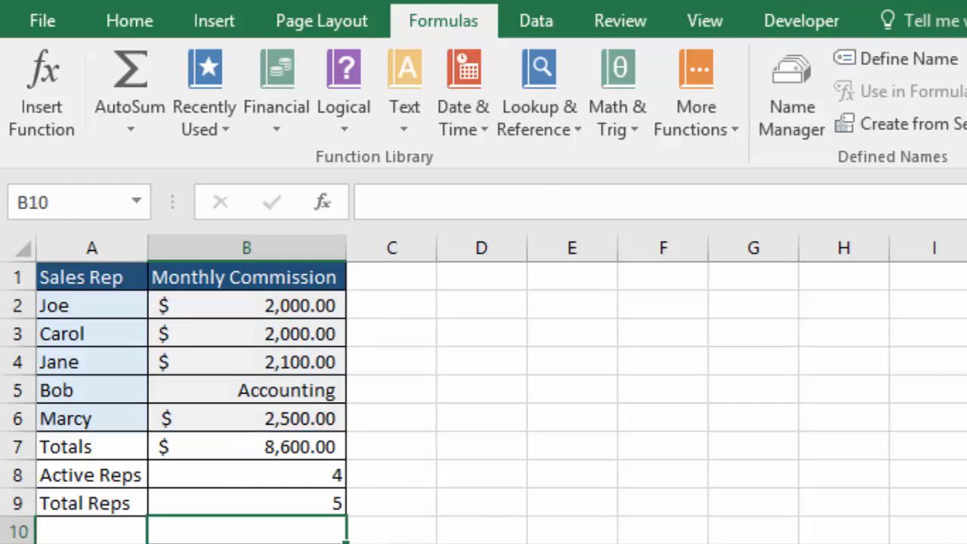
# - Check the range of the COUNTA formula in B9, and clear the contents of cell B5
pyautogui.click(285, 503)
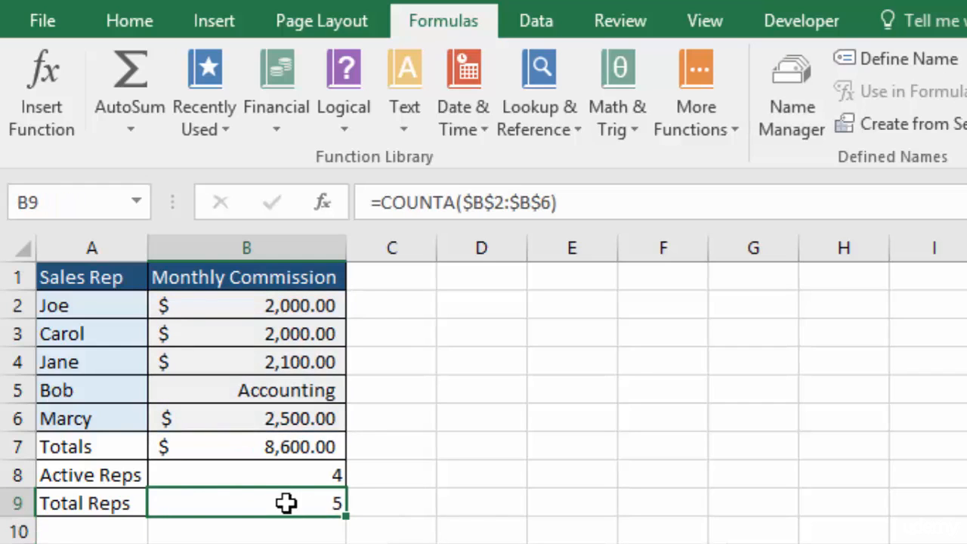
pyautogui.doubleClick(286, 503)
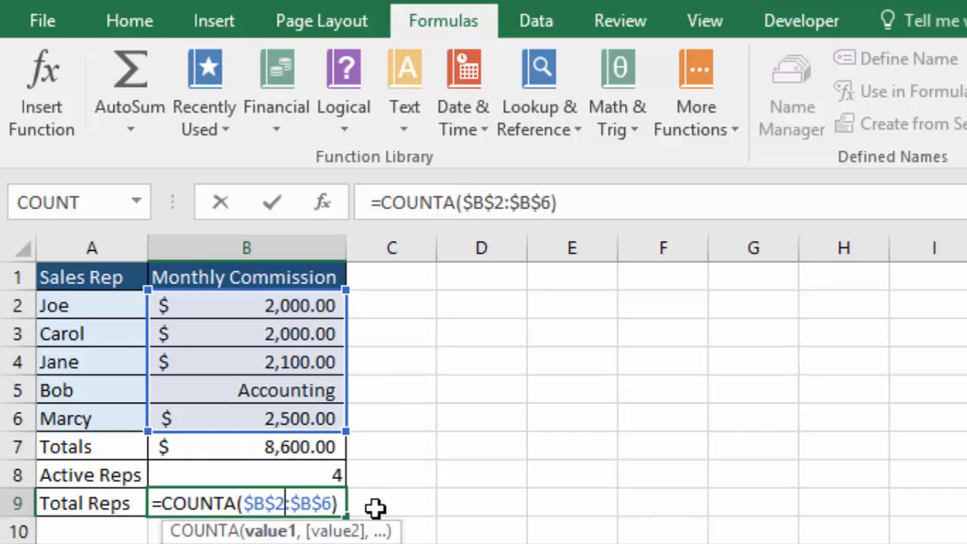
pyautogui.press('Return')
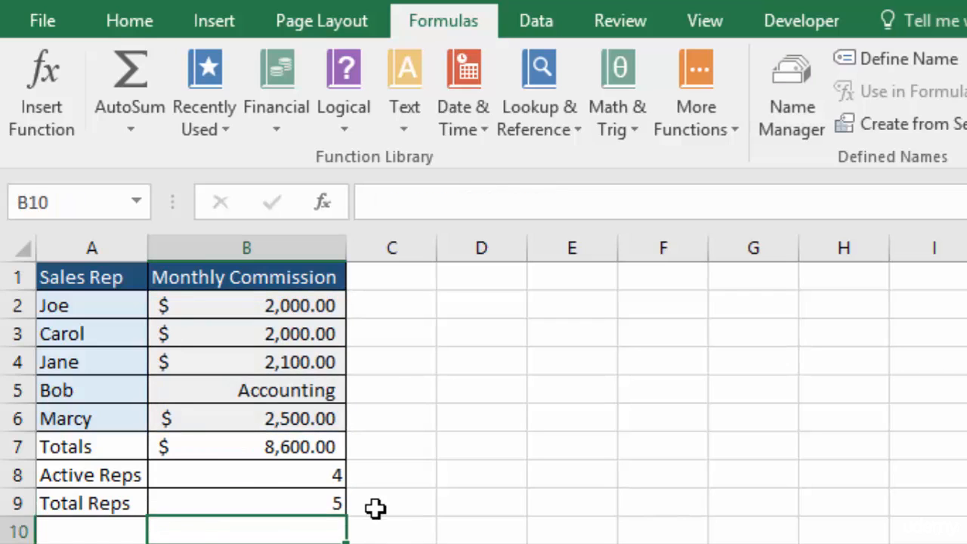
pyautogui.click(296, 390)
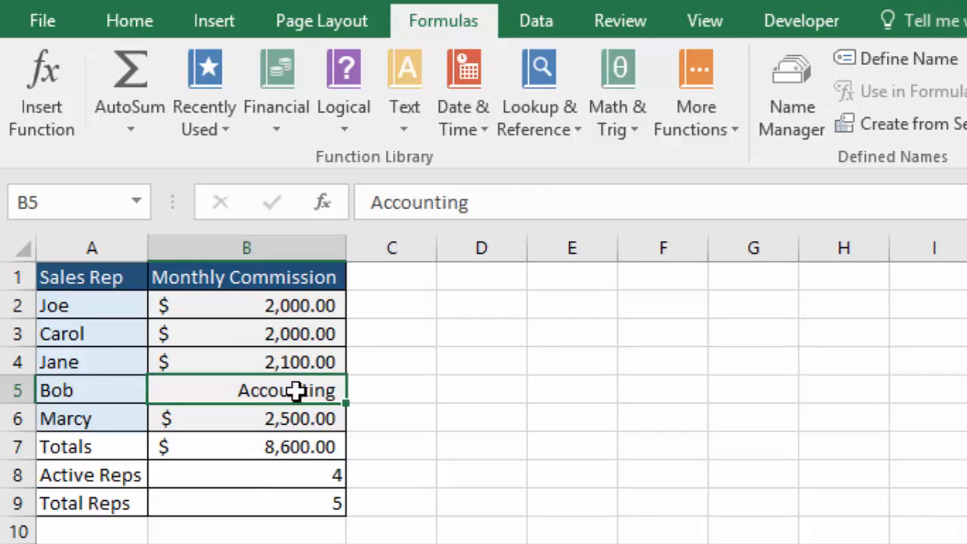
pyautogui.press('Delete')
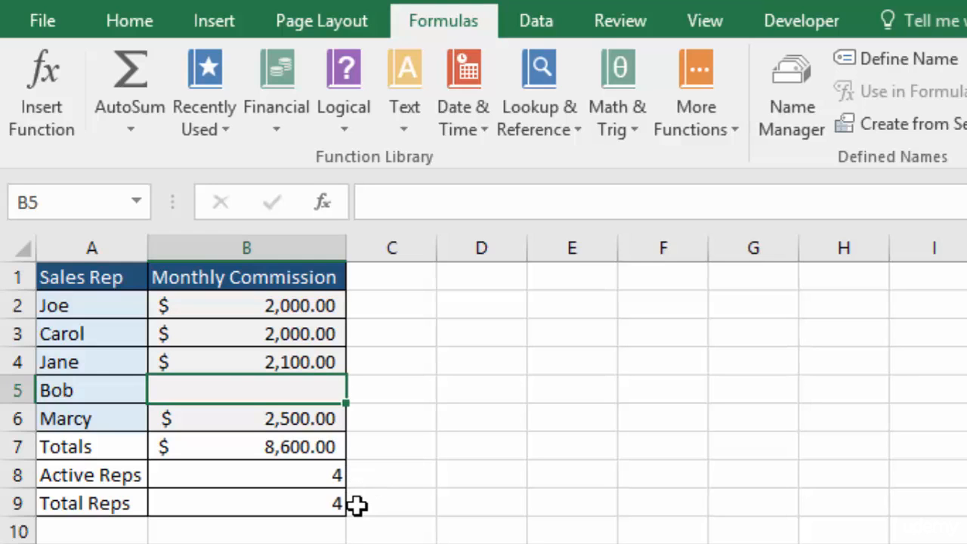
# - Label cell A10 "Blanks" and enter the formula =COUNTBLANK(B2:B6) in cell B10
pyautogui.click(76, 532)
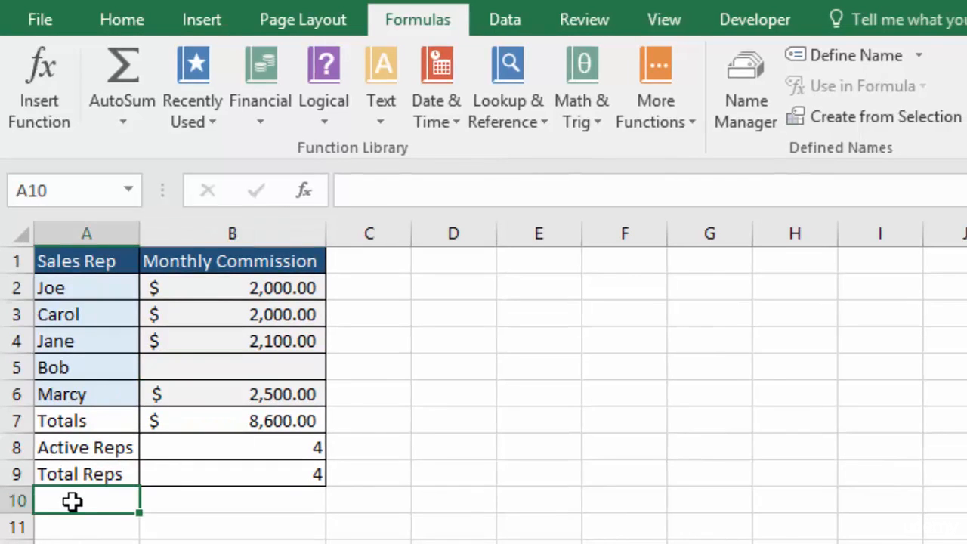
pyautogui.write('Blanks')
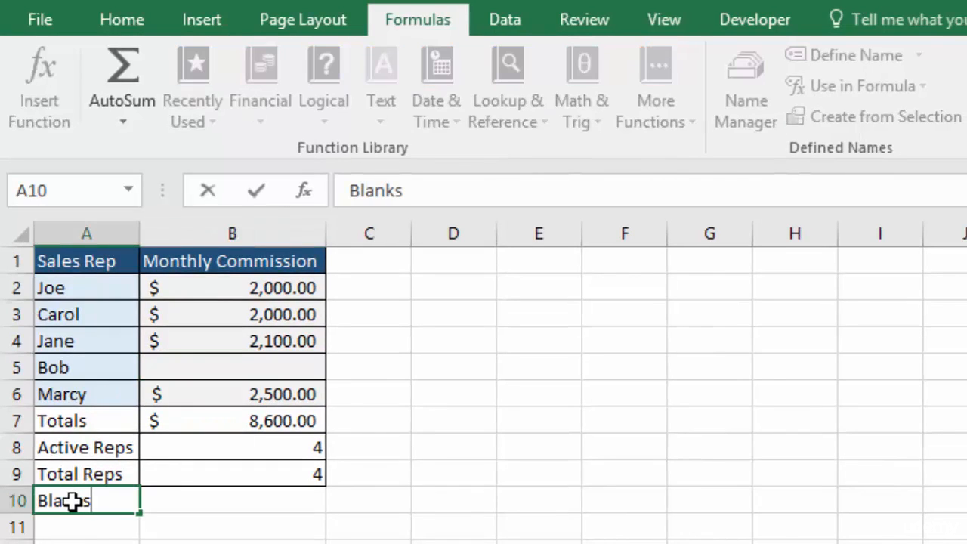
pyautogui.click(253, 504)
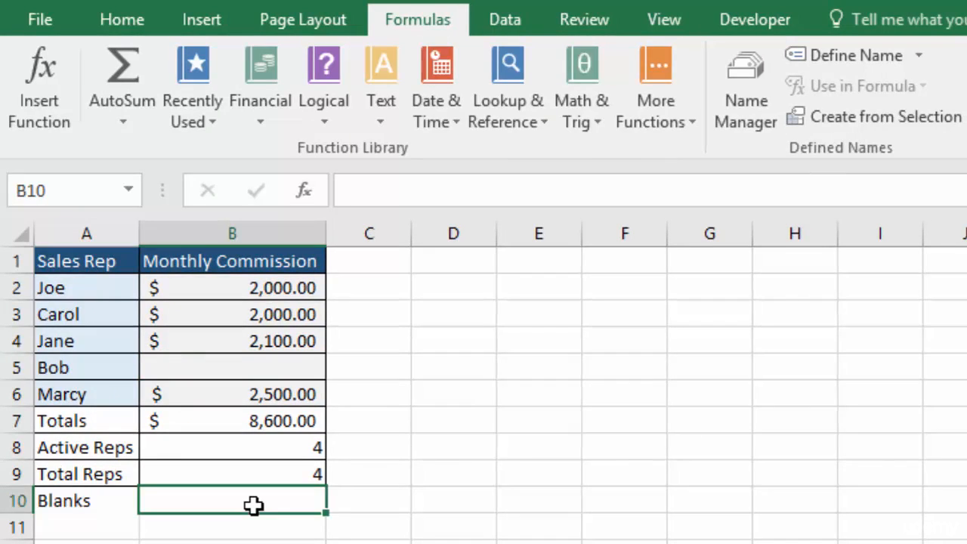
pyautogui.write('=coun')
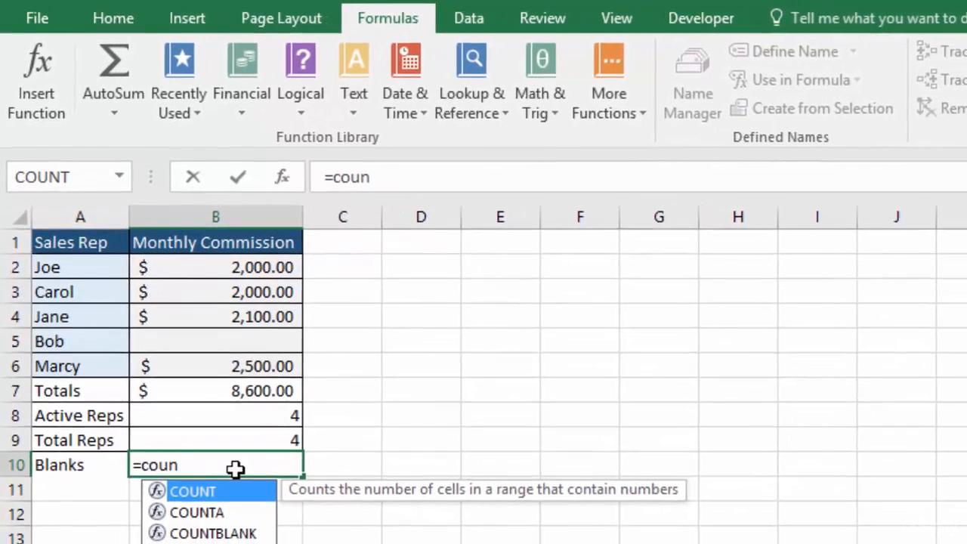
pyautogui.doubleClick(240, 532)
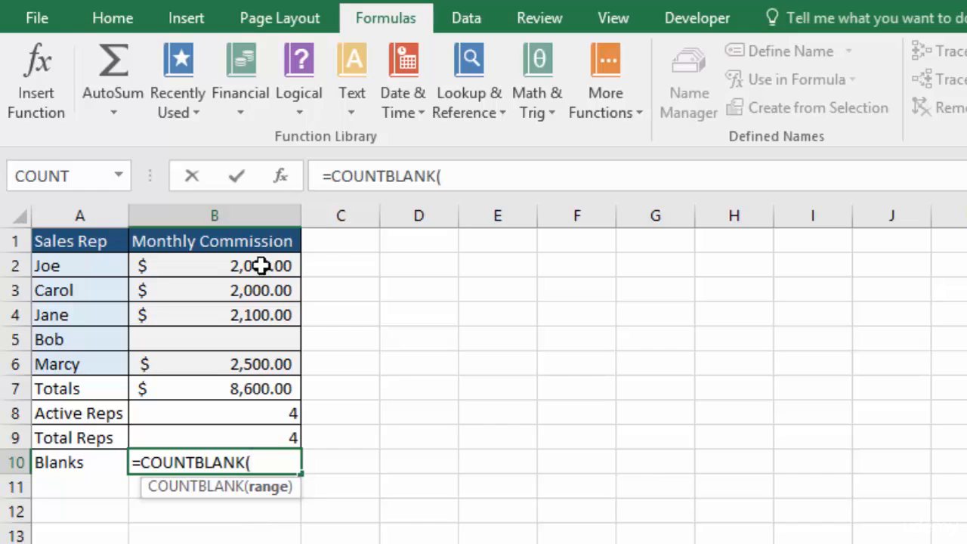
pyautogui.moveTo(260, 265); pyautogui.dragTo(261, 366)
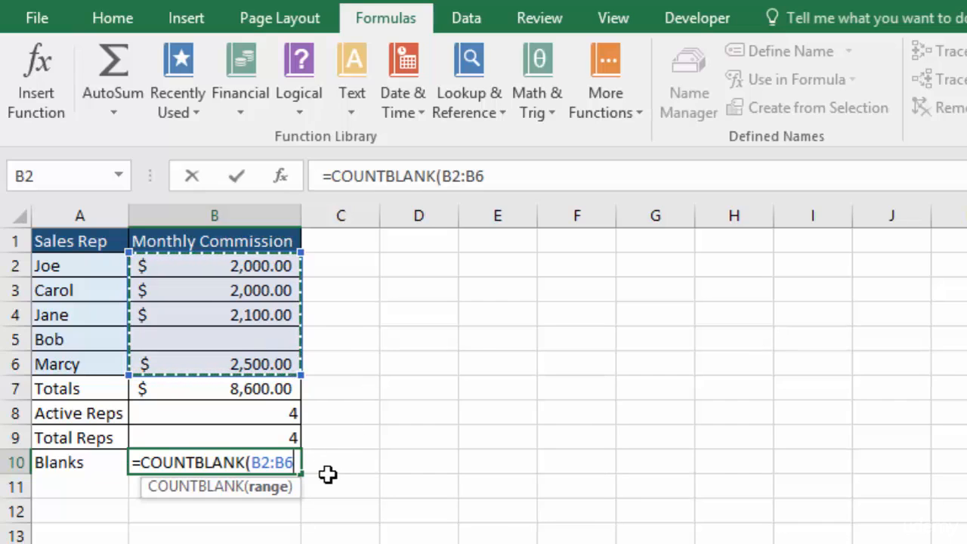
pyautogui.press('Return')
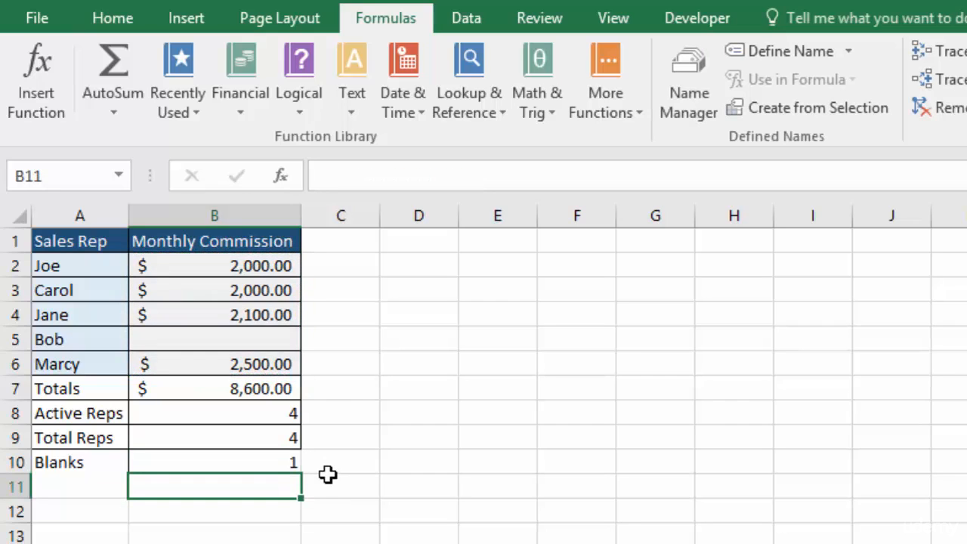
# - Check the COUNTBLANK formula in B10, and enter "Accounting" in the empty commission cell B5
pyautogui.click(273, 464)
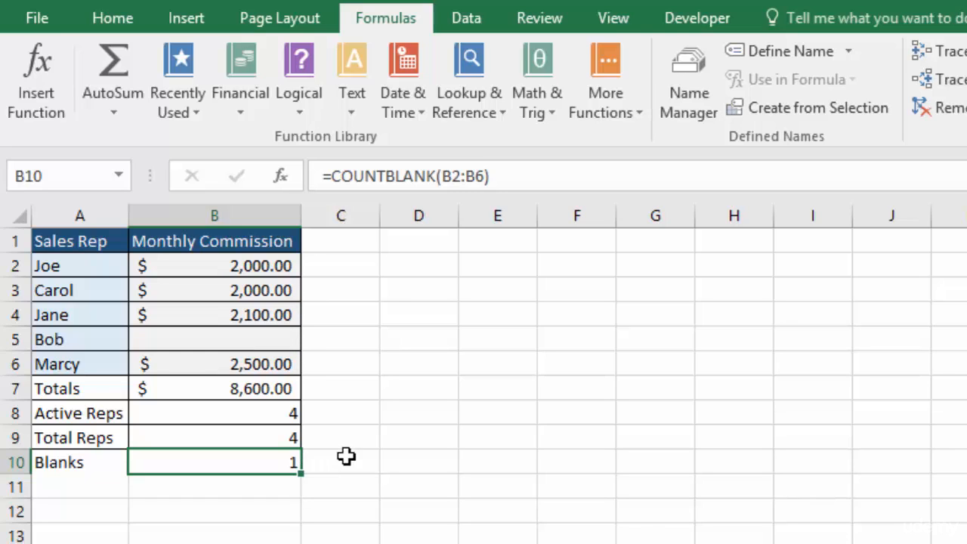
pyautogui.click(262, 341)
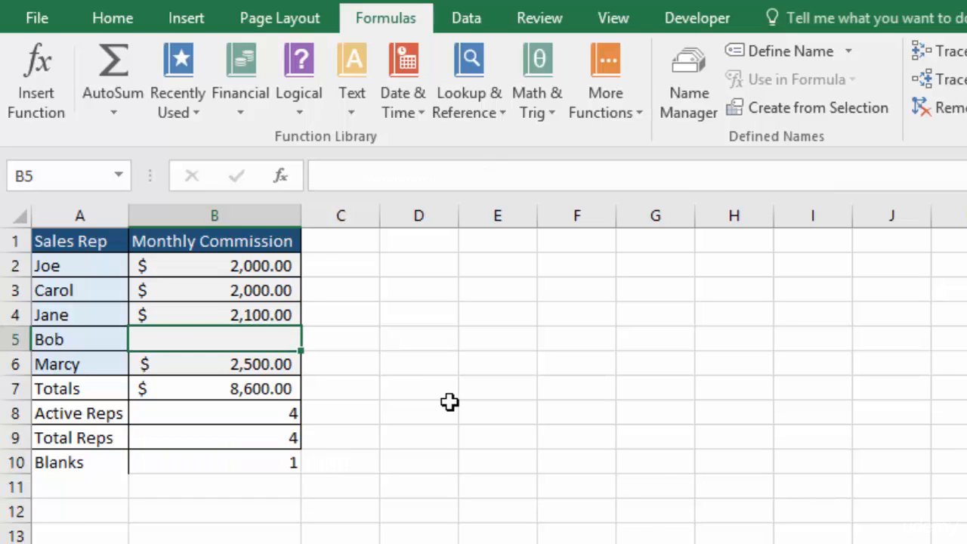
pyautogui.write('Acco')
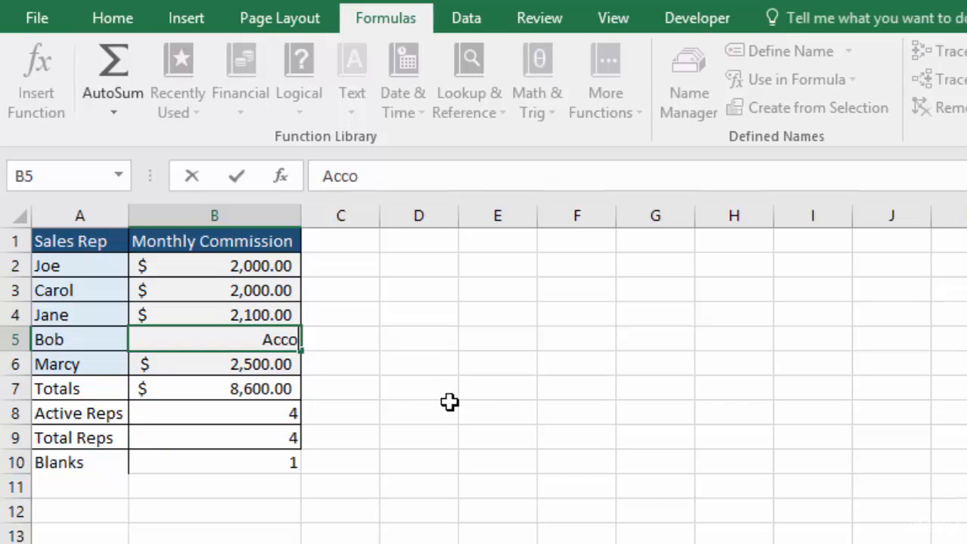
pyautogui.write('unting')
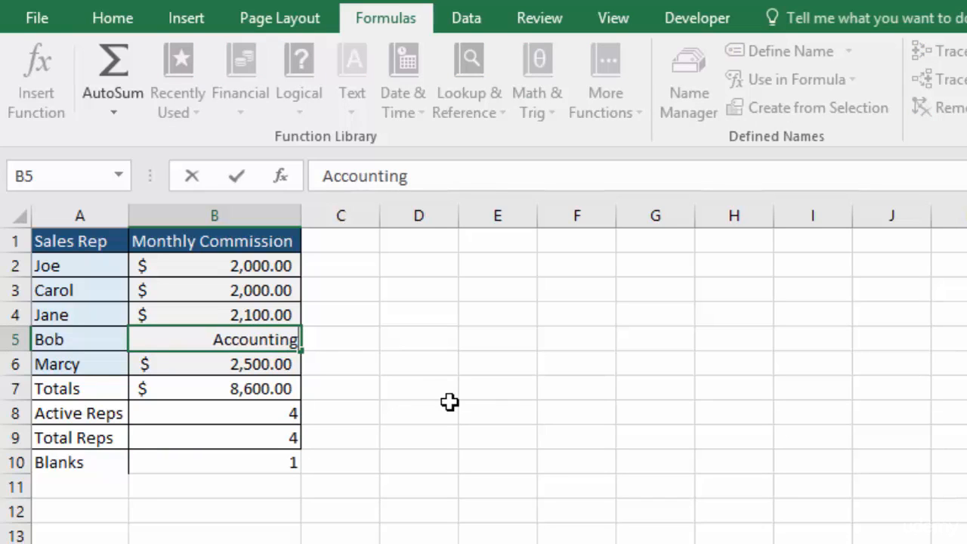
pyautogui.press('Return')
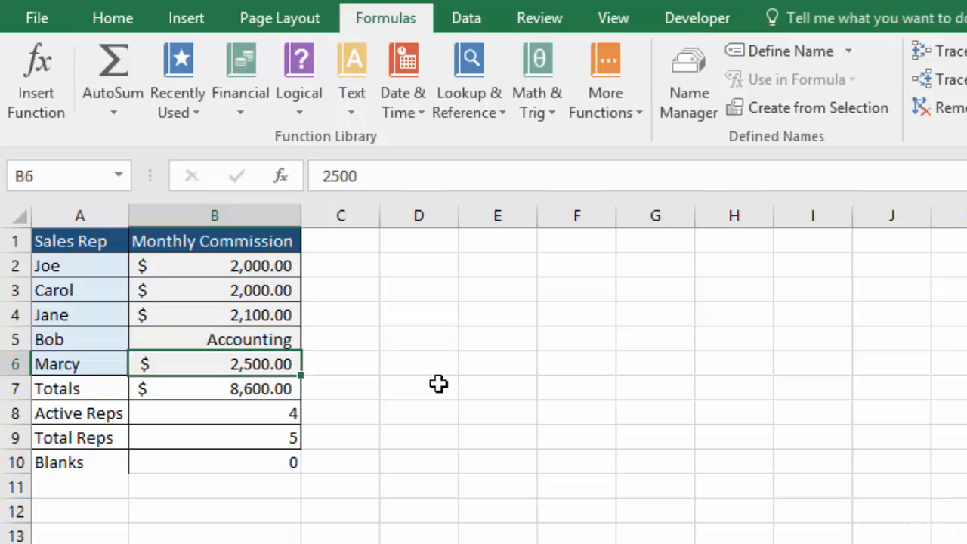
# - Review the COUNT, COUNTA and COUNTBLANK formulas in cells B8, B9 and B10
pyautogui.click(257, 417)
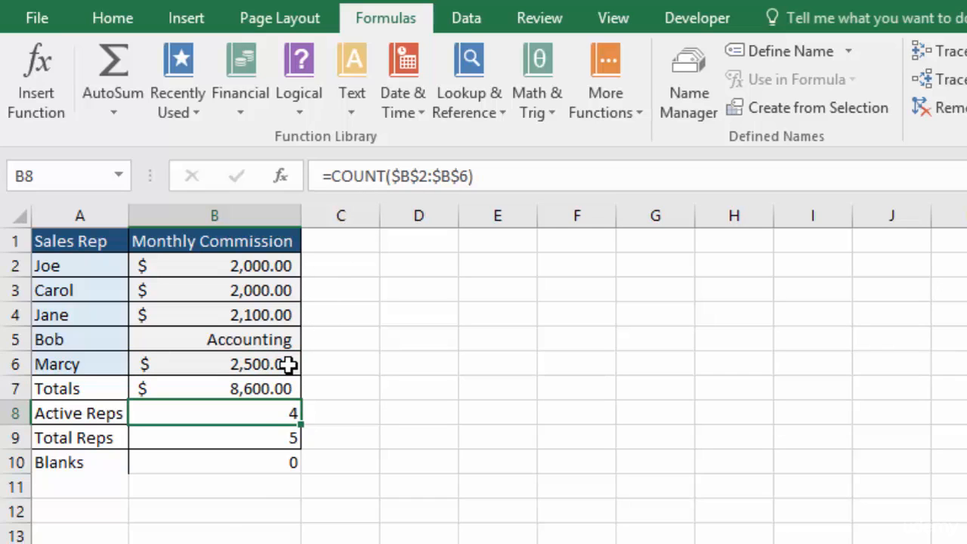
pyautogui.click(256, 437)
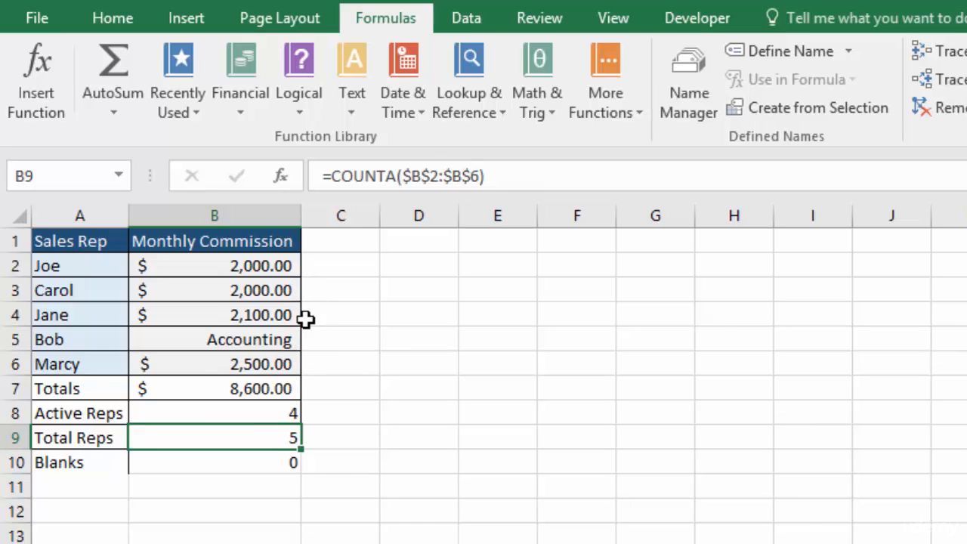
pyautogui.click(260, 458)
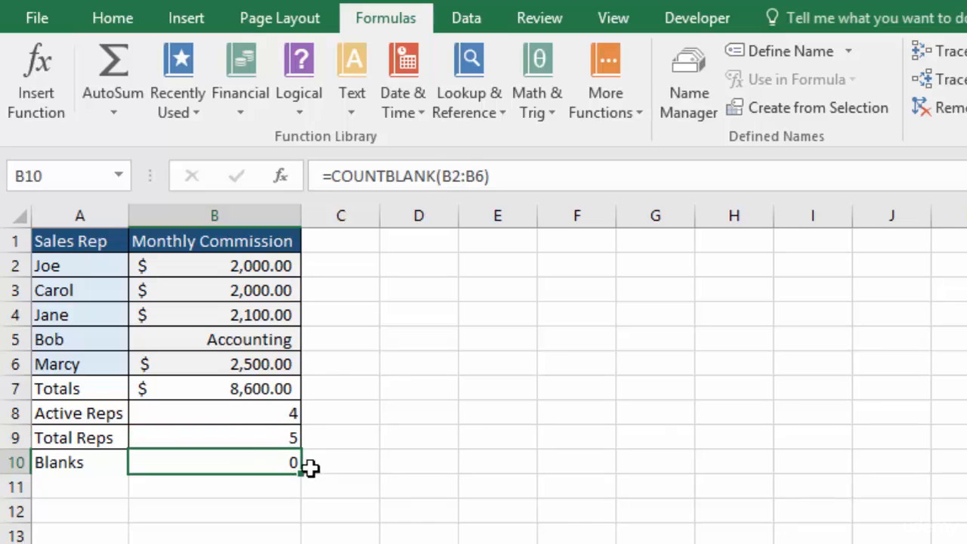